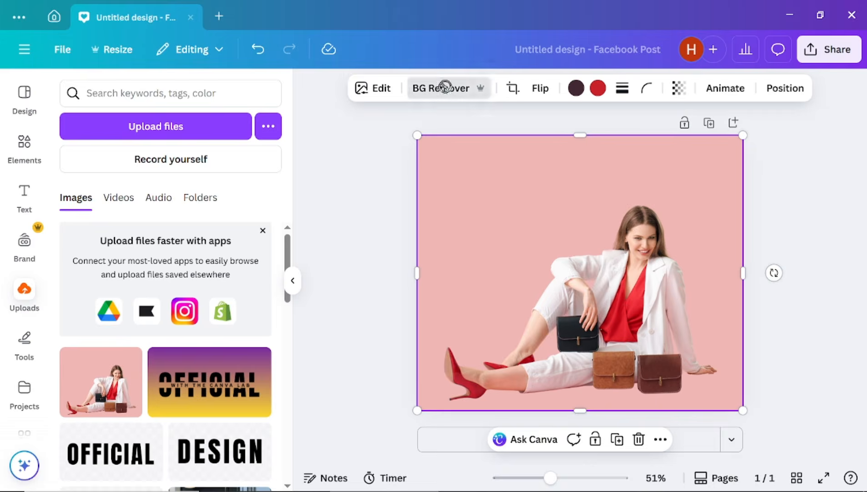
- Remove the photo's pink backdrop and set the page background to coral red
click(614, 89)
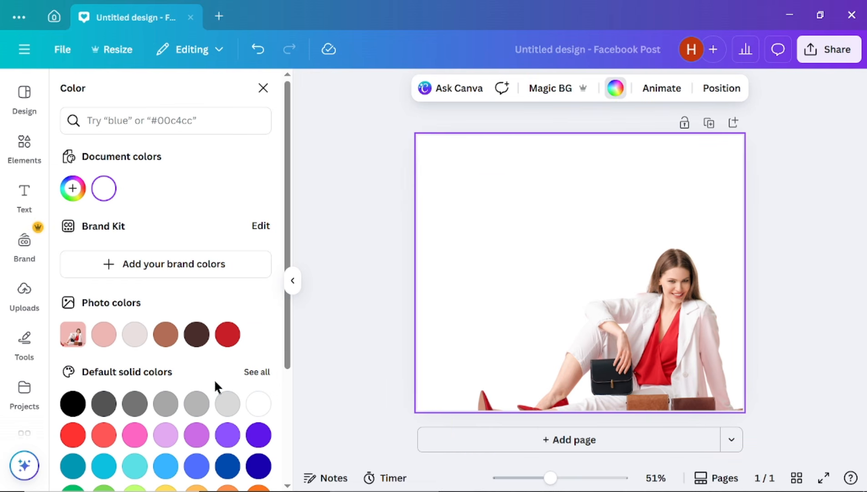
click(103, 434)
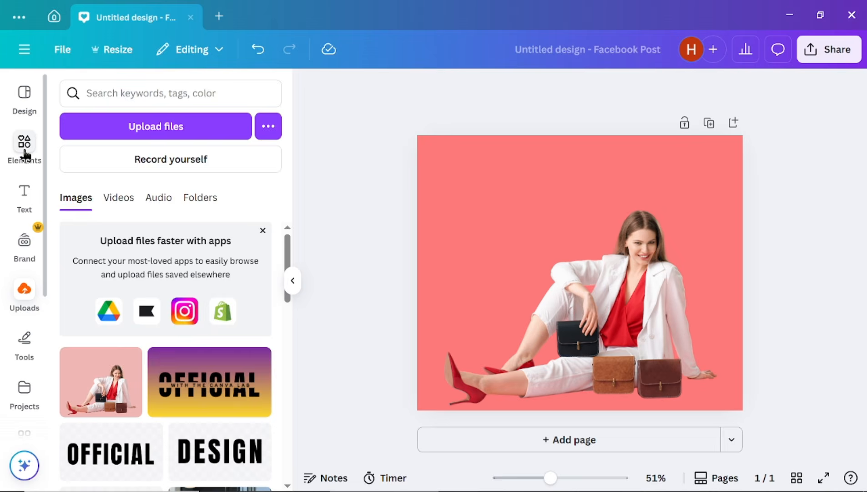
click(25, 155)
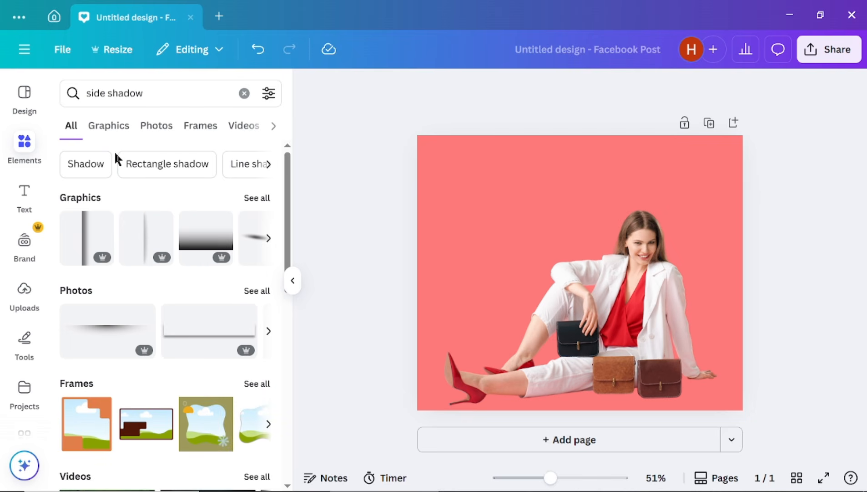
- Add the vertical blurred shadow graphic, flip it horizontally, and stretch it over the page's right side
click(258, 198)
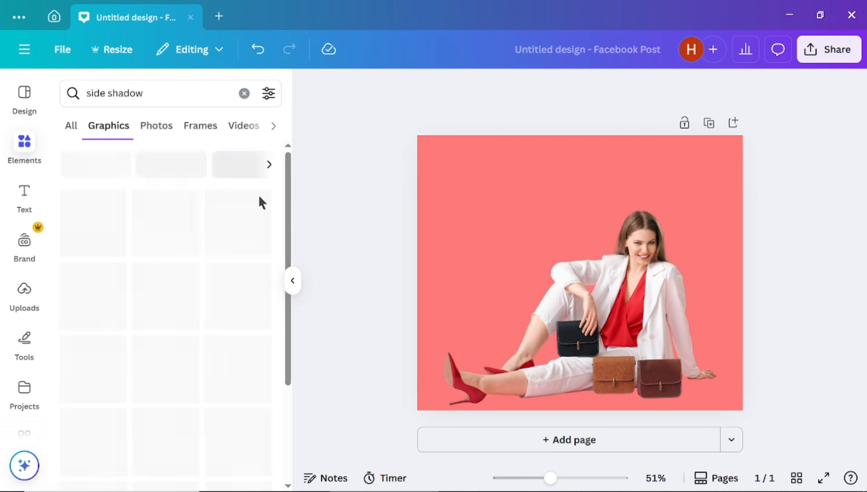
click(184, 396)
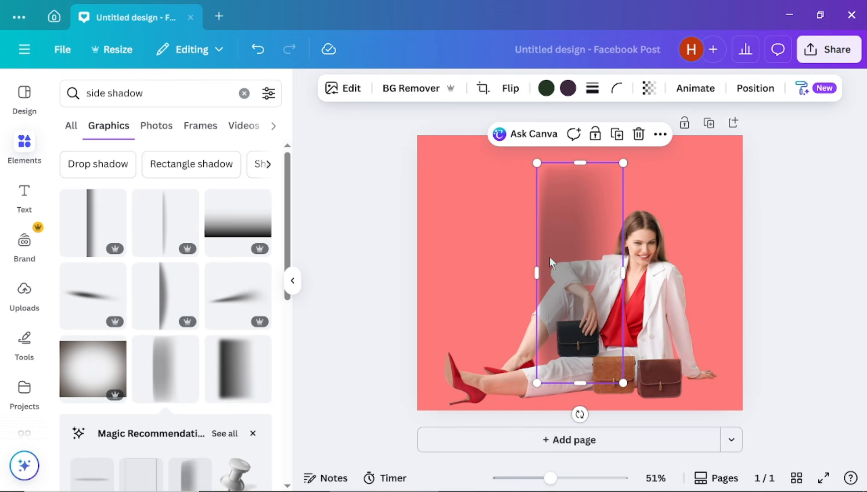
click(511, 89)
click(513, 126)
drag(610, 259, 730, 273)
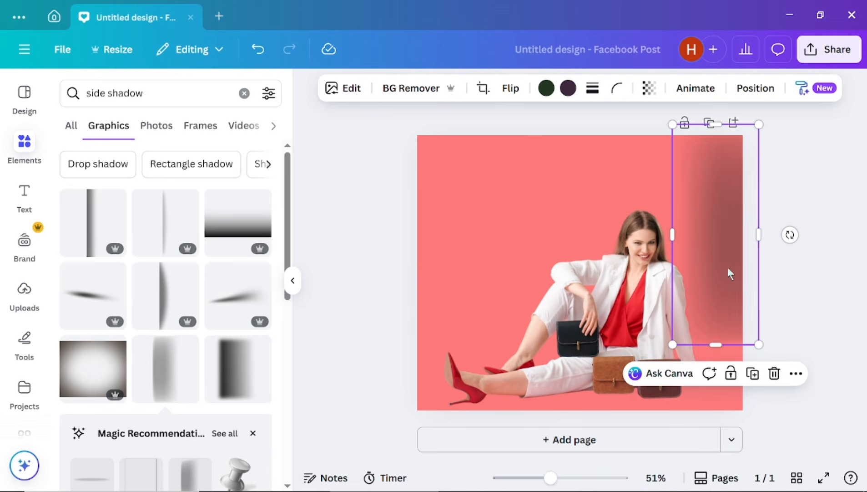
drag(717, 344, 715, 442)
drag(673, 284, 588, 272)
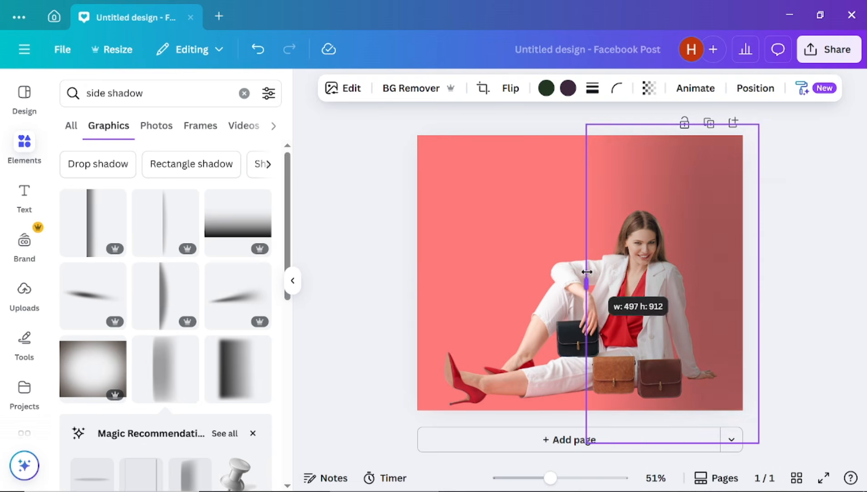
- Apply the Amber duotone to the shadow graphic with its Shadows colour set to #F3432D
click(344, 94)
scroll(290, 196, down, 5)
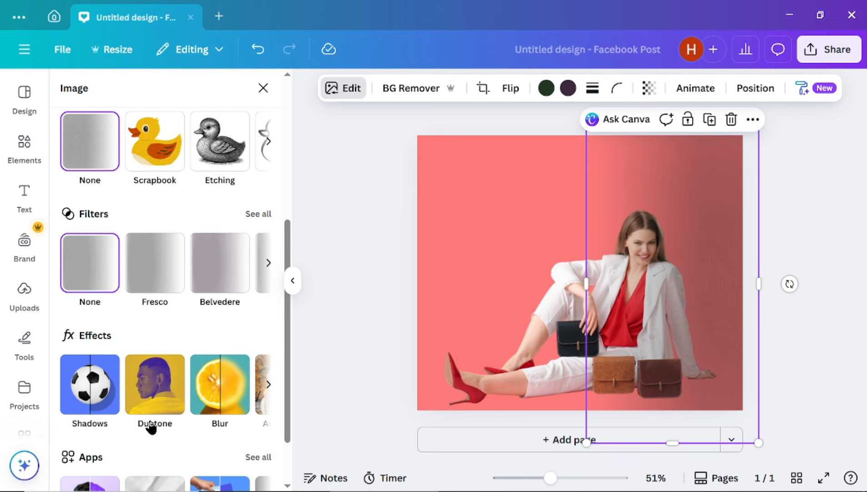
click(159, 399)
click(227, 283)
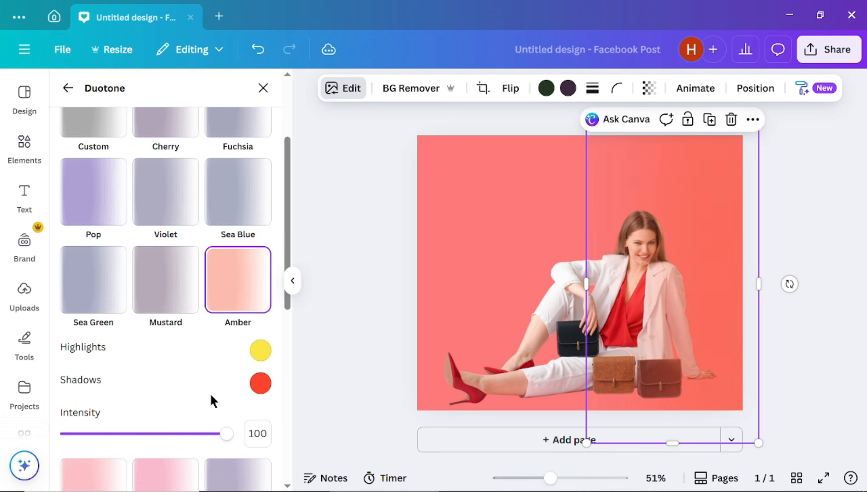
click(260, 386)
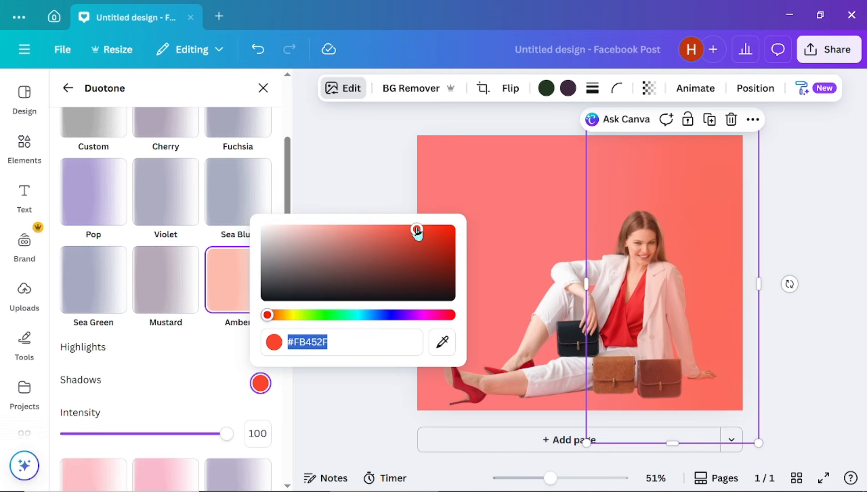
drag(417, 229, 469, 236)
click(387, 175)
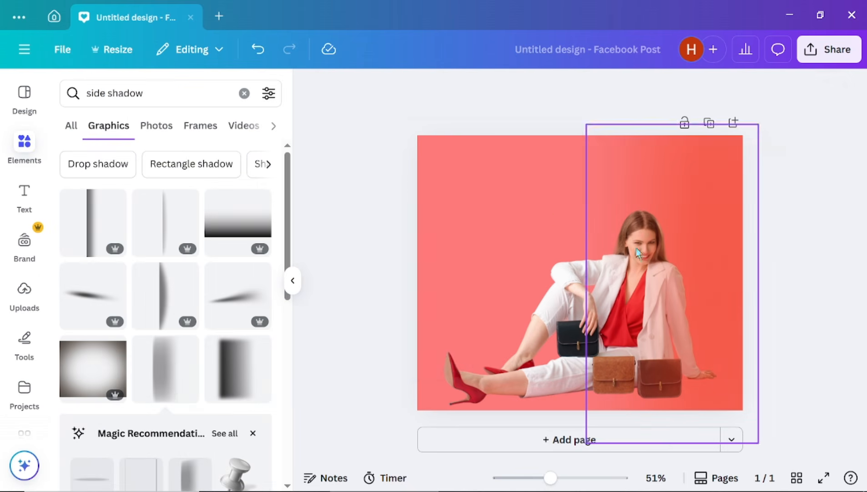
- Move the woman's photo layer above the shadow layer in the Layers list
right_click(548, 218)
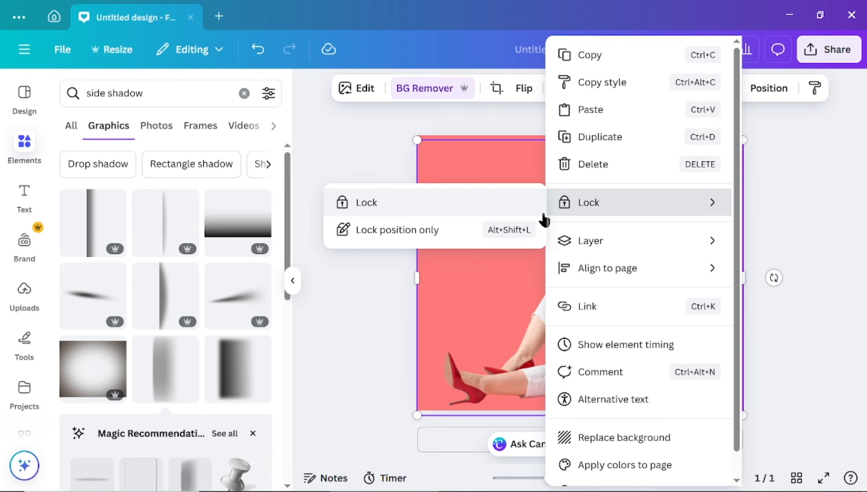
mouse_move(564, 246)
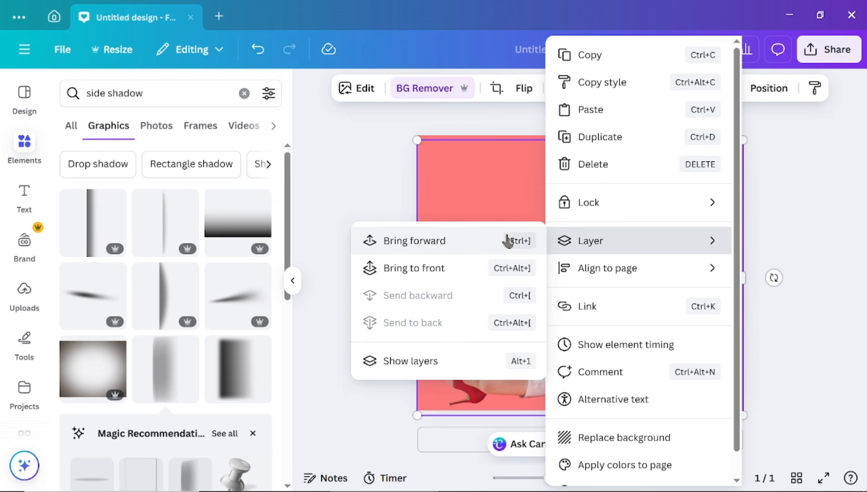
click(410, 362)
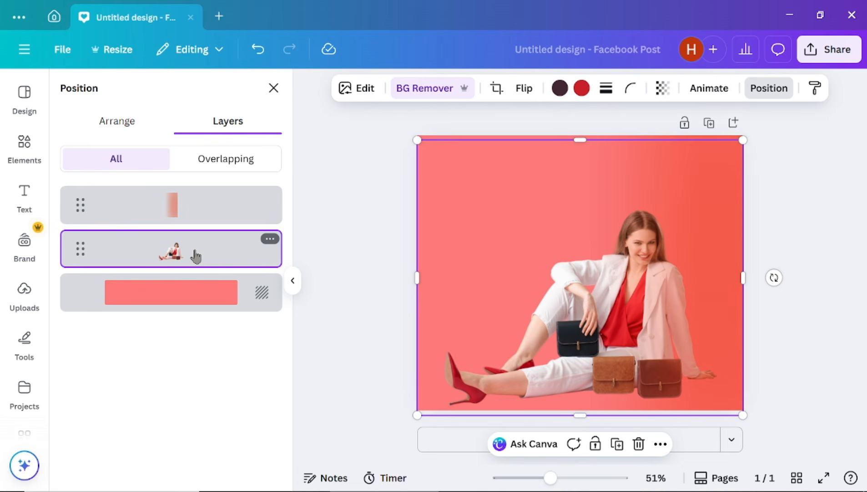
drag(194, 253, 199, 191)
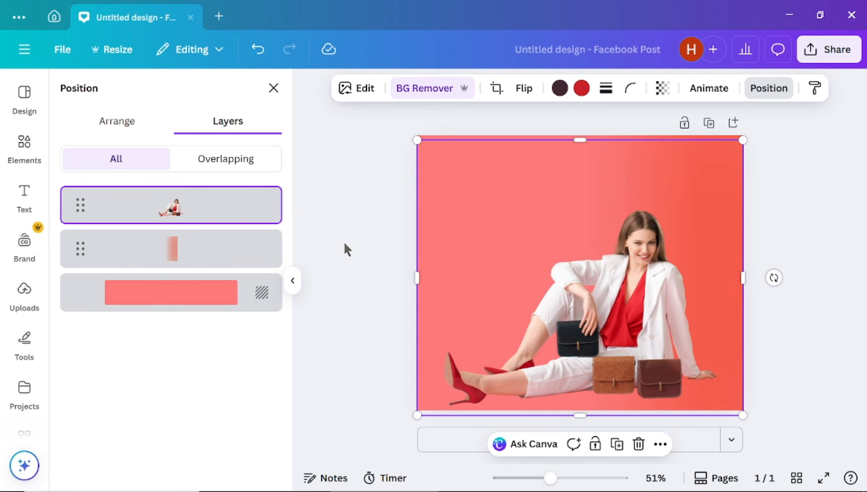
click(362, 223)
click(363, 222)
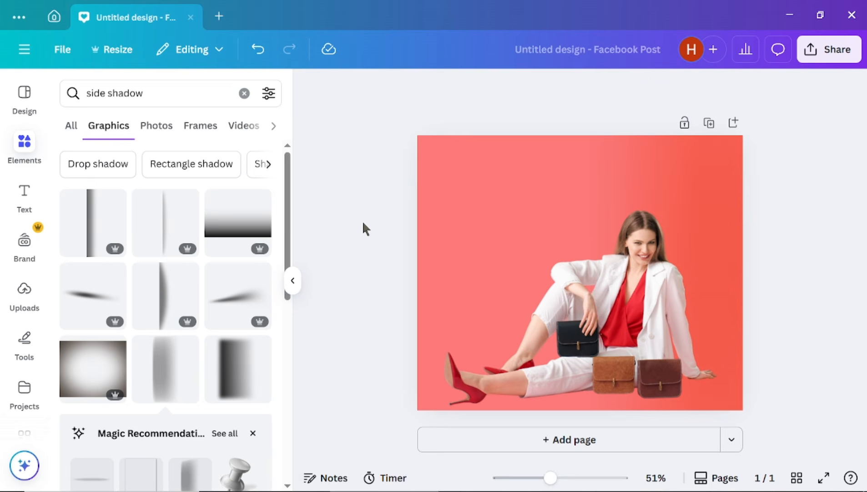
- Duplicate the woman's photo and place the copy beside the original
click(622, 291)
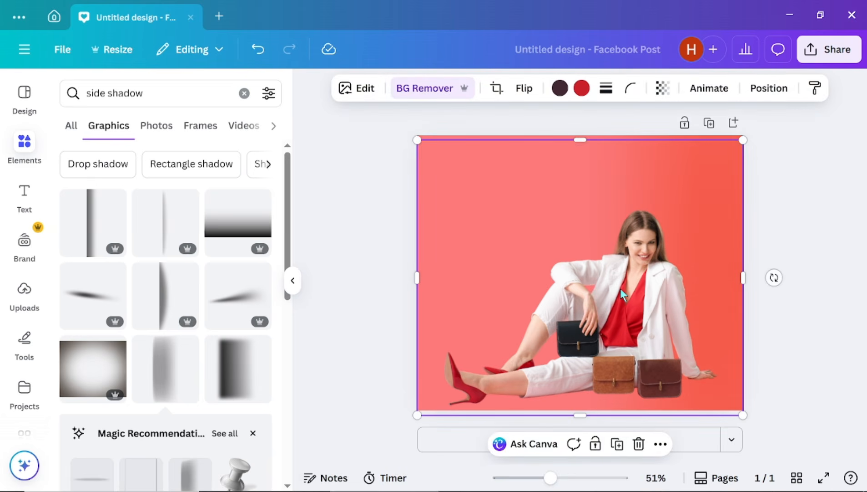
click(617, 450)
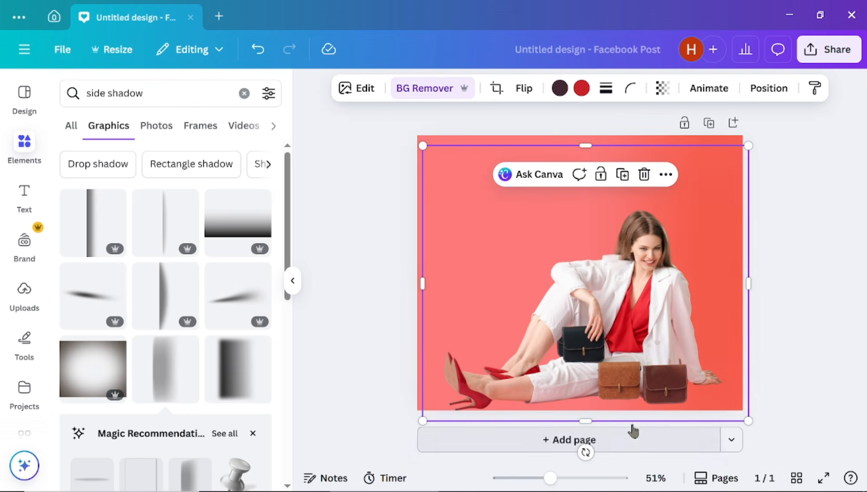
drag(645, 342, 550, 340)
- Bring up the Duotone effect presets for the copied photo
click(364, 91)
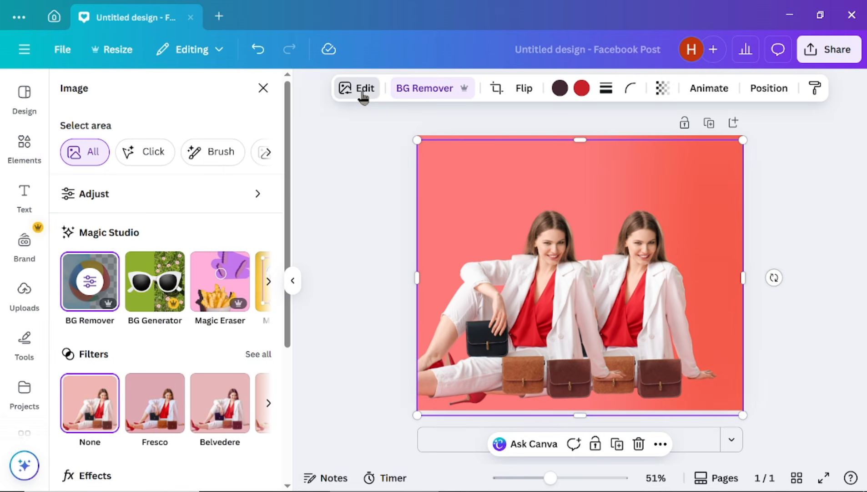
scroll(184, 347, down, 3)
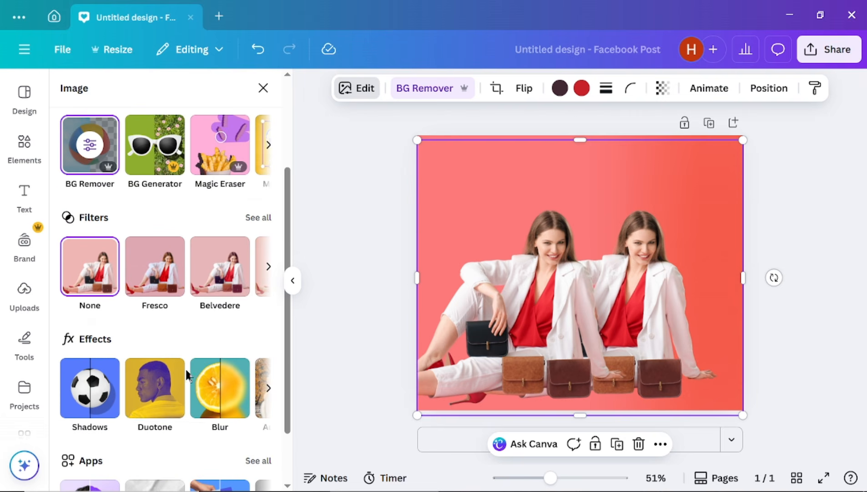
click(155, 416)
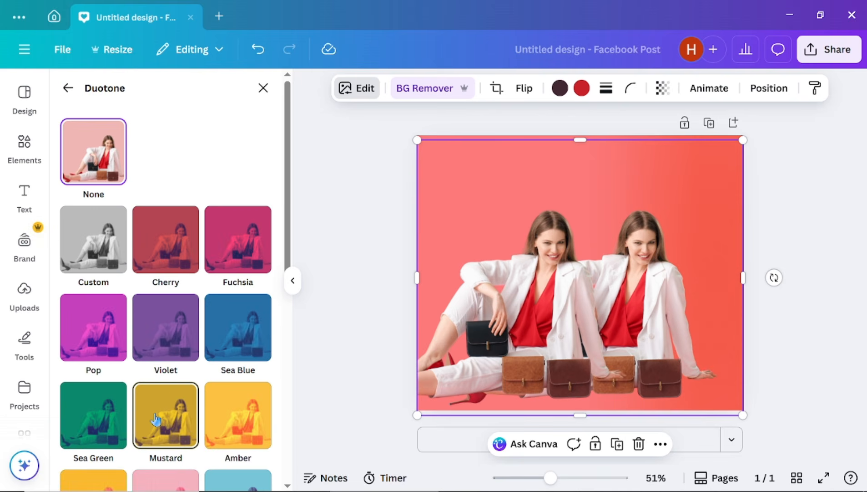
- Make the copy a black silhouette with a custom duotone using #000000 for both colours
click(90, 253)
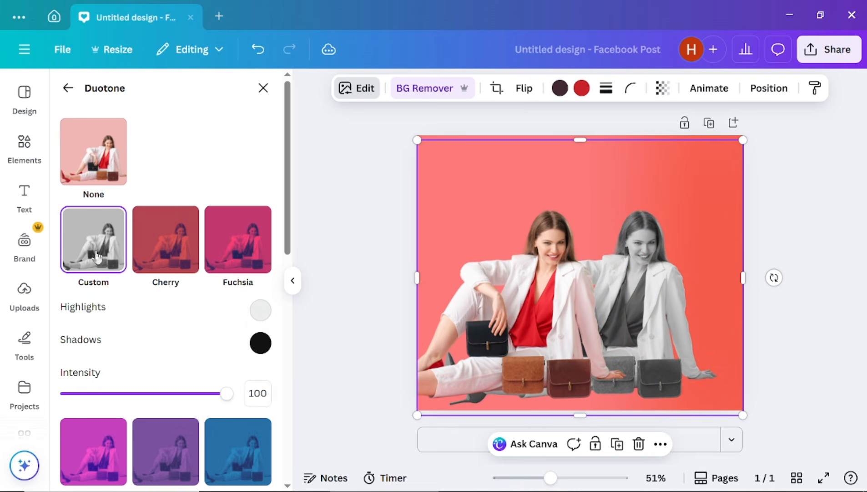
click(260, 315)
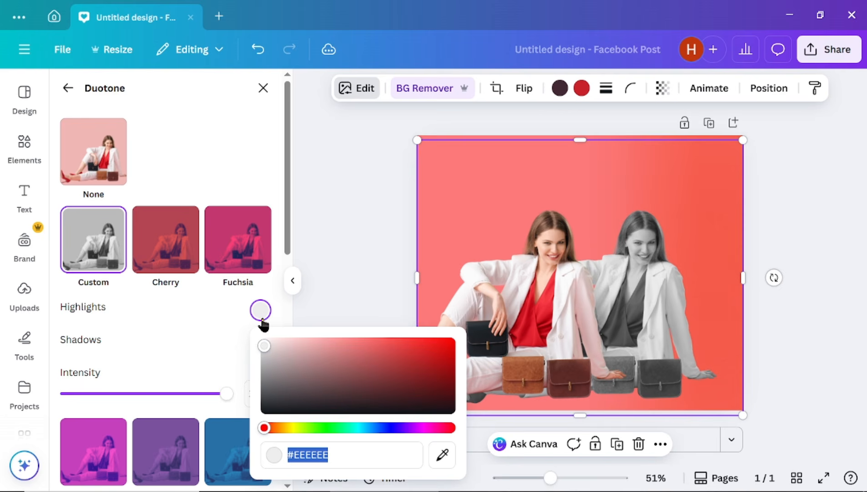
drag(262, 347, 255, 424)
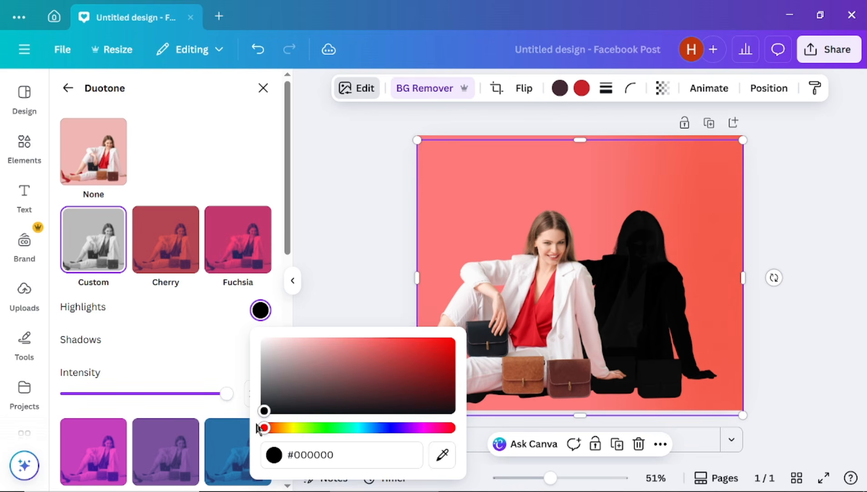
click(625, 294)
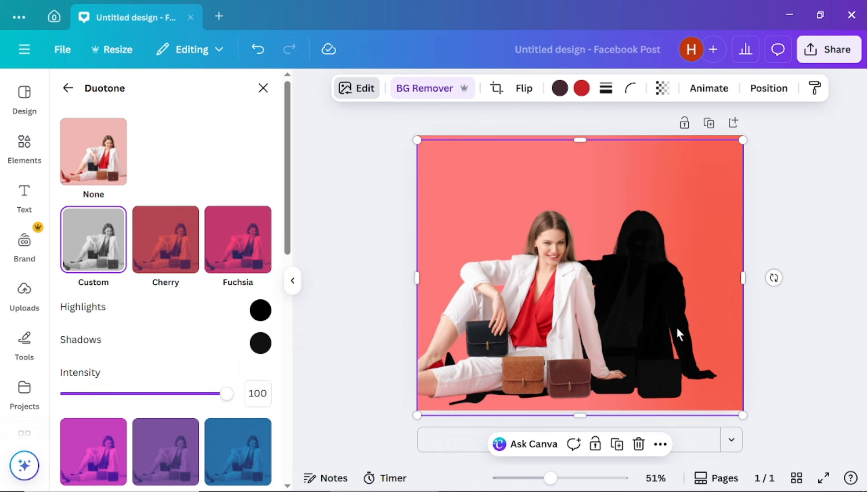
click(68, 88)
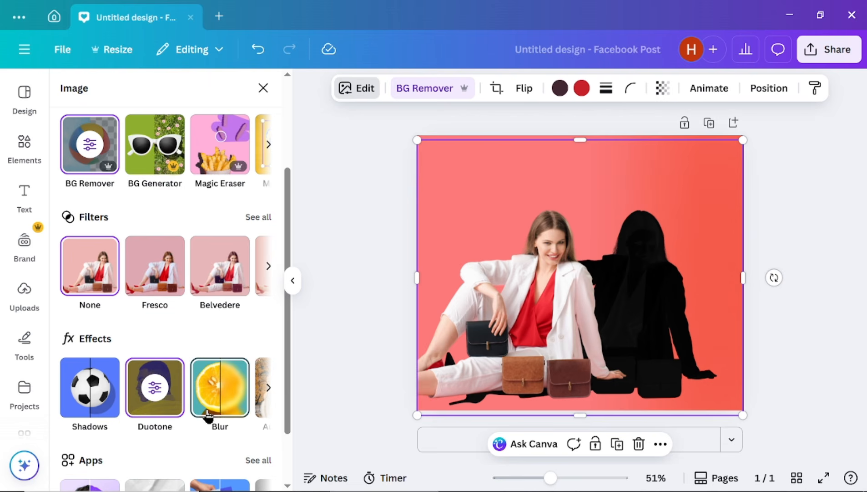
- Apply a whole-image blur at intensity about 86 to the black silhouette
click(222, 405)
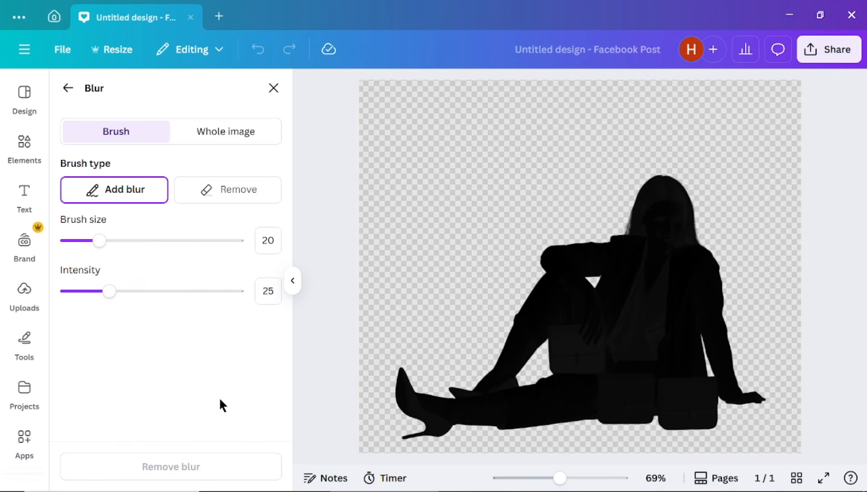
click(225, 140)
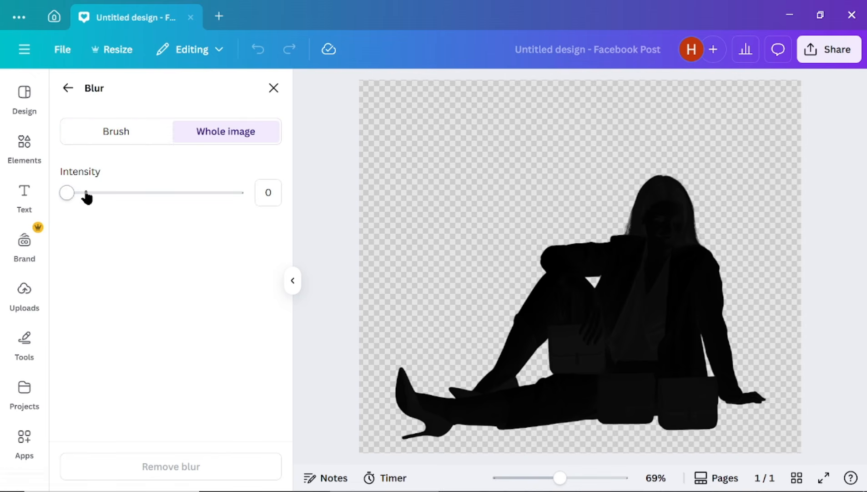
drag(69, 200, 213, 214)
click(68, 88)
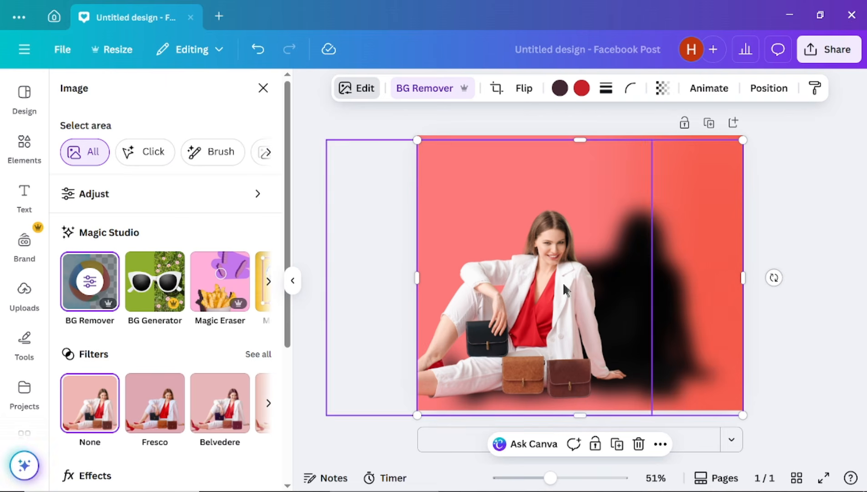
- Set the silhouette's transparency to 34 and shift the woman cutout right and up over it
click(662, 100)
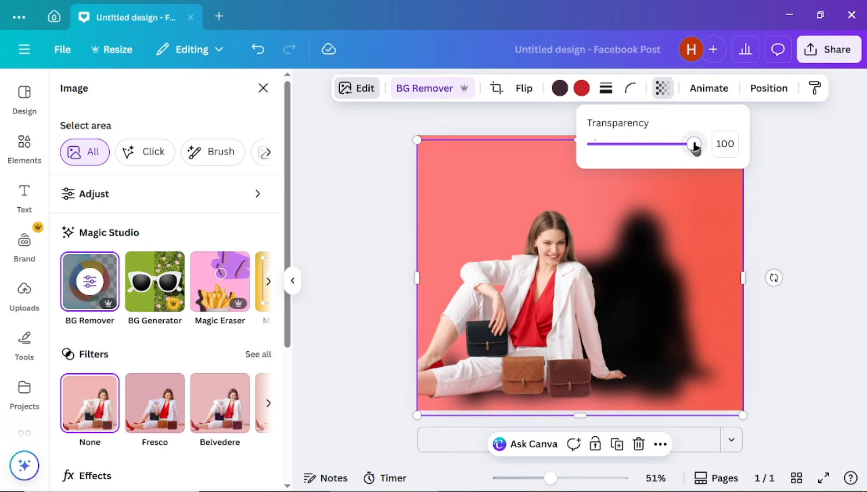
drag(694, 145, 628, 146)
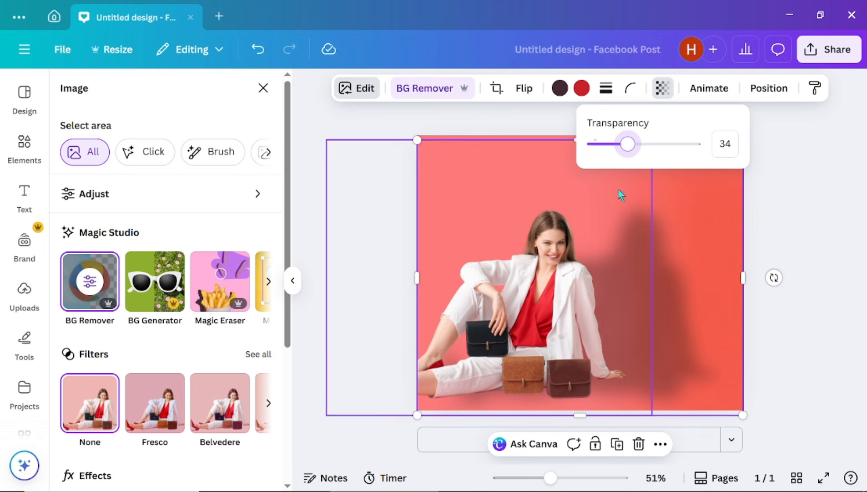
click(822, 232)
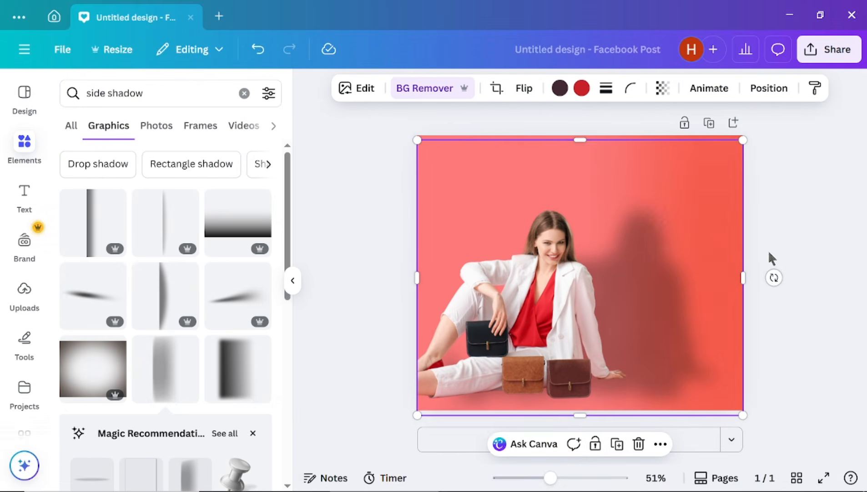
drag(526, 310, 614, 309)
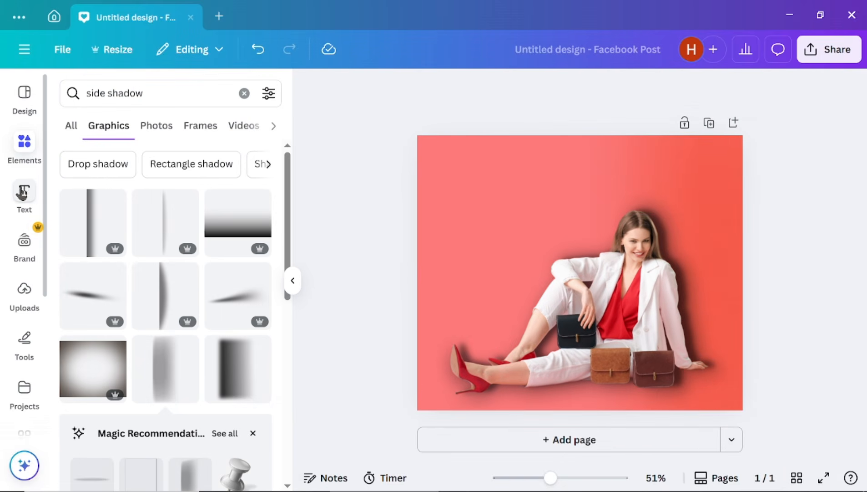
- Add a 'PROMOTION' heading set in the Walbaum font
click(23, 192)
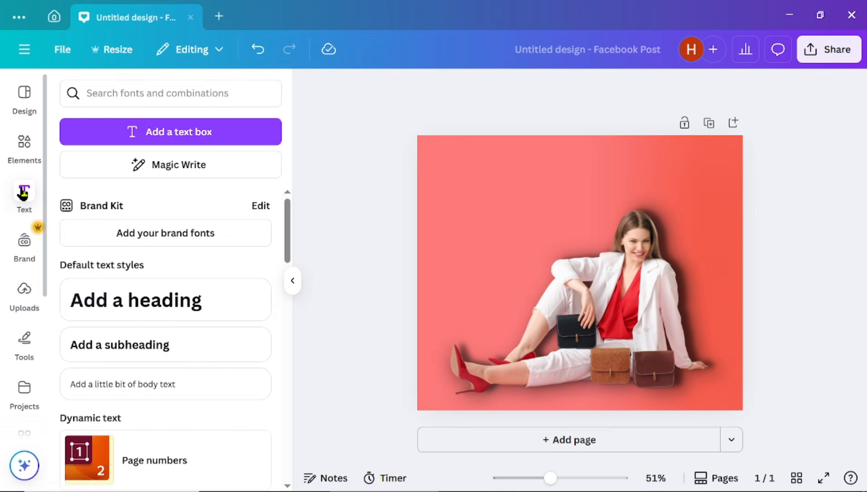
click(135, 301)
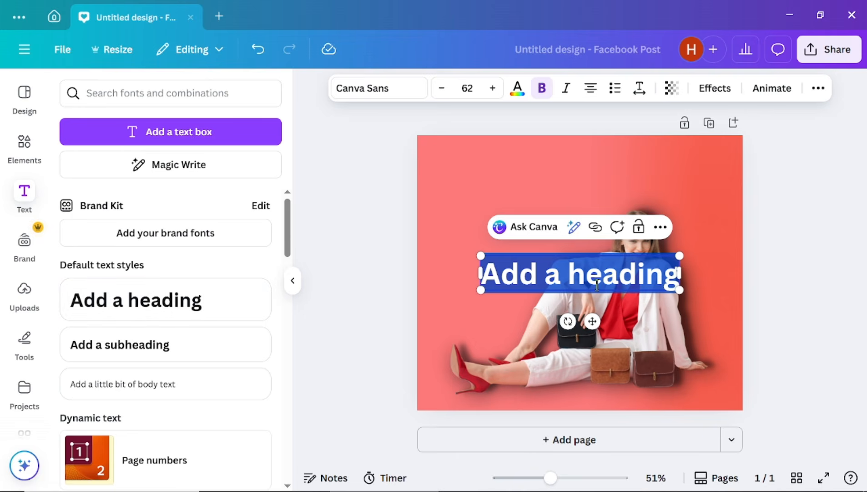
text(PROM)
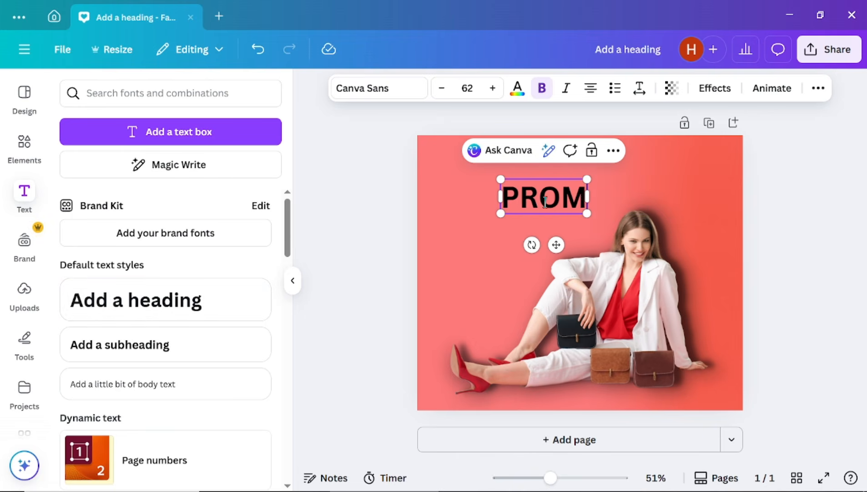
text(OTION)
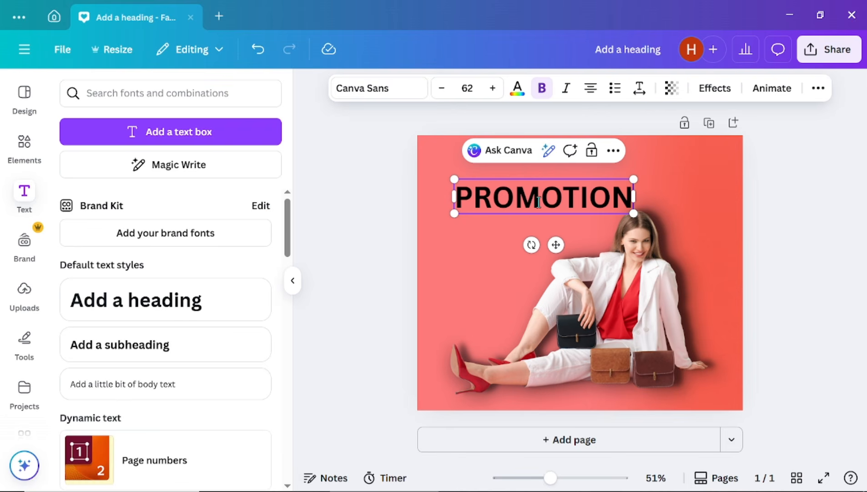
click(385, 88)
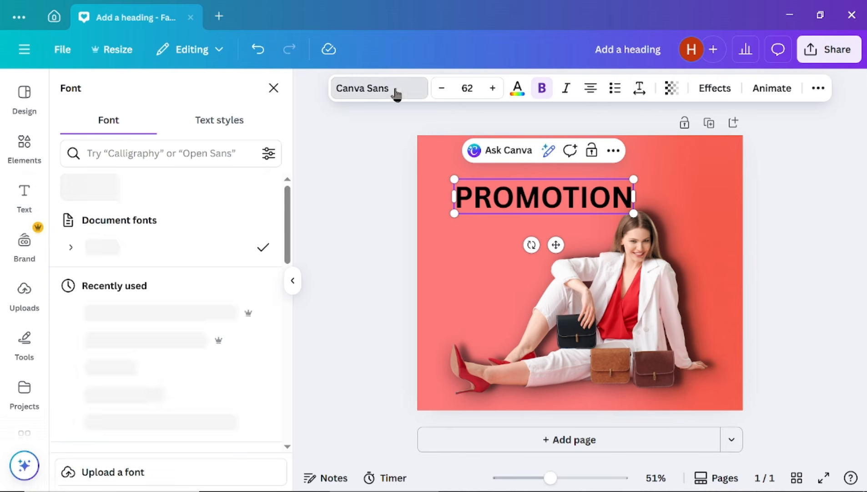
text(WAL)
click(125, 221)
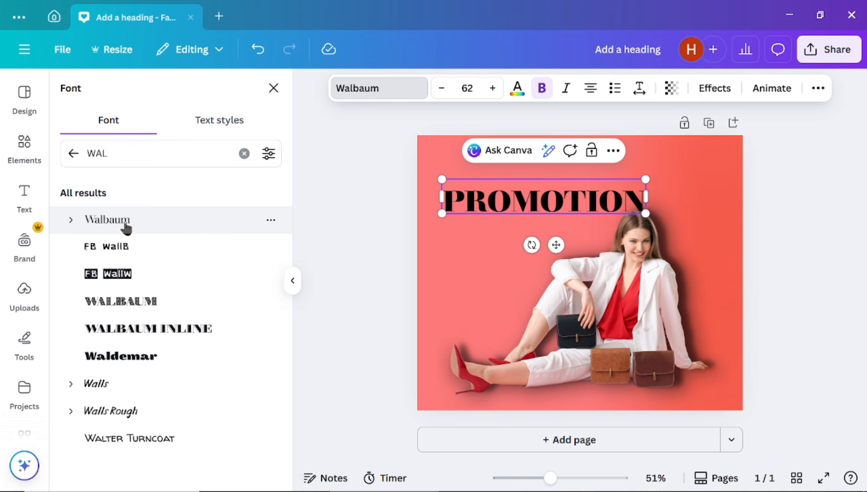
- Add a smaller 'Brand' text line above the heading in the Alice font
text(tB)
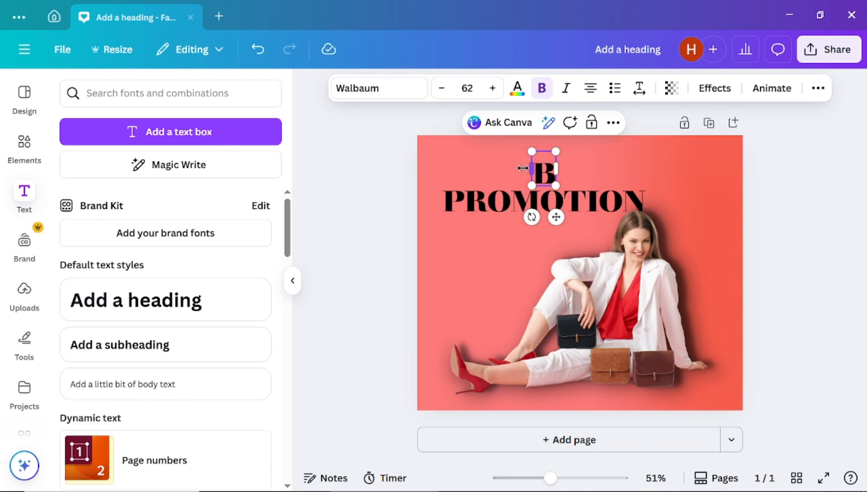
text(rand)
drag(596, 185, 498, 170)
scroll(154, 374, down, 5)
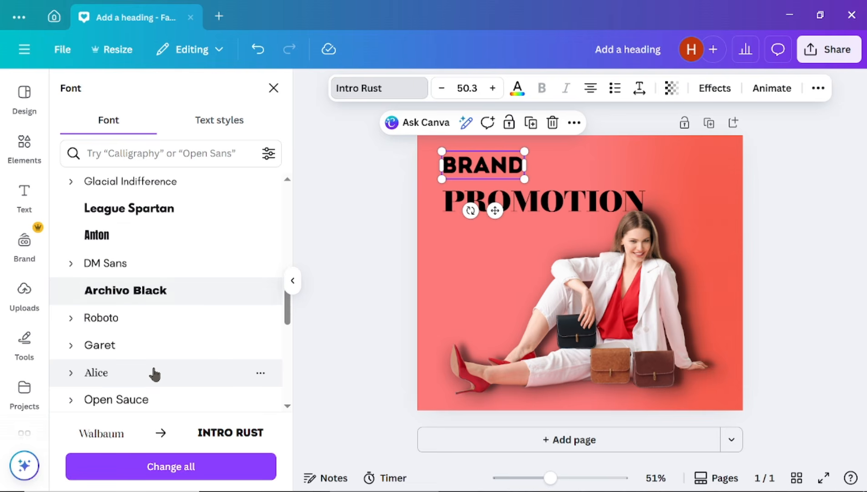
click(155, 373)
click(523, 202)
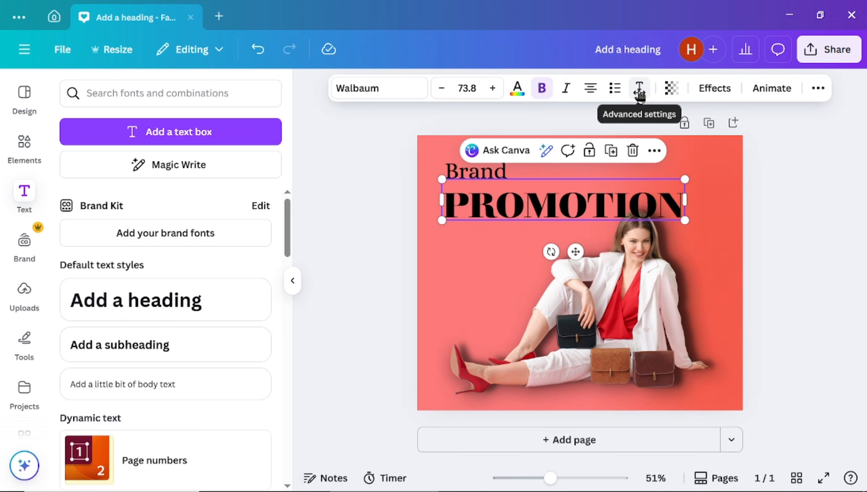
- Widen PROMOTION's letter spacing and nudge it right and slightly up
click(639, 91)
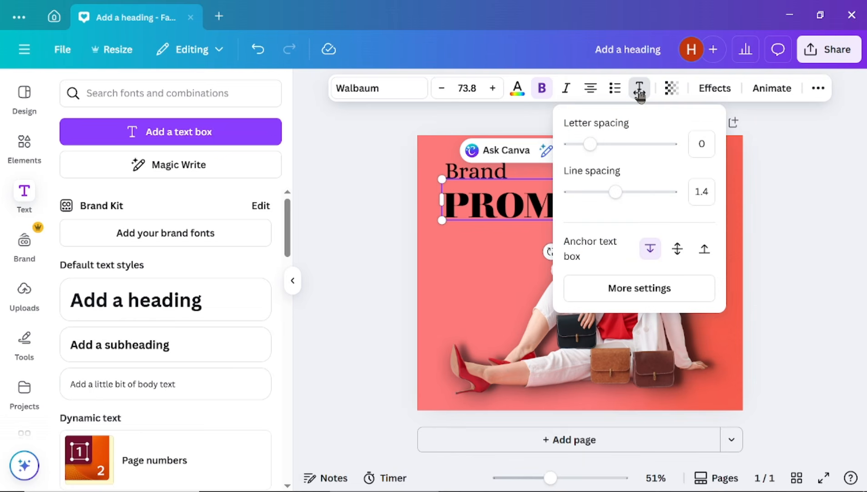
drag(592, 143, 603, 146)
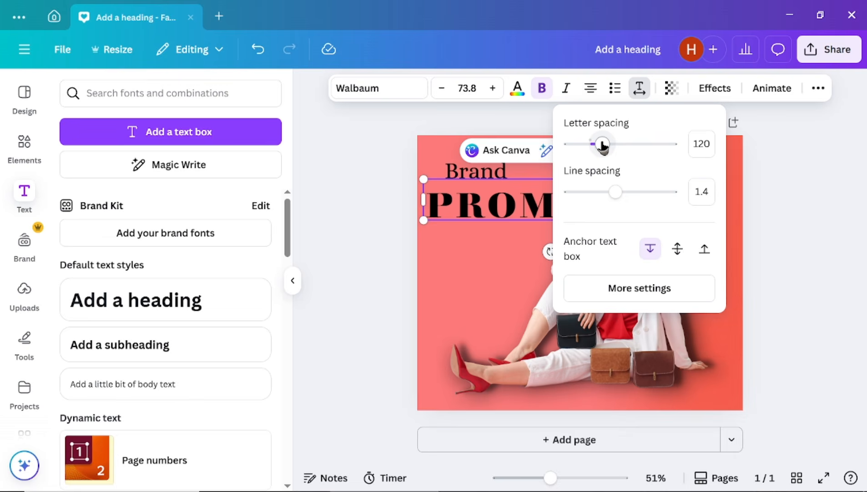
click(805, 222)
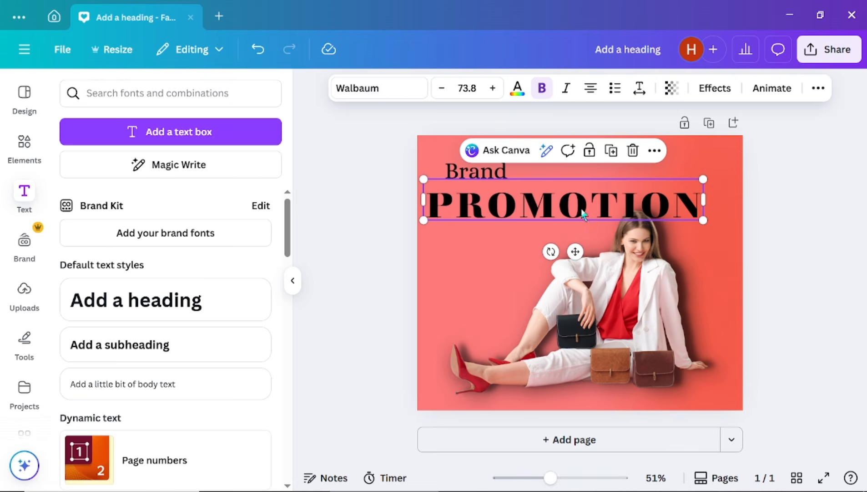
drag(582, 209, 592, 200)
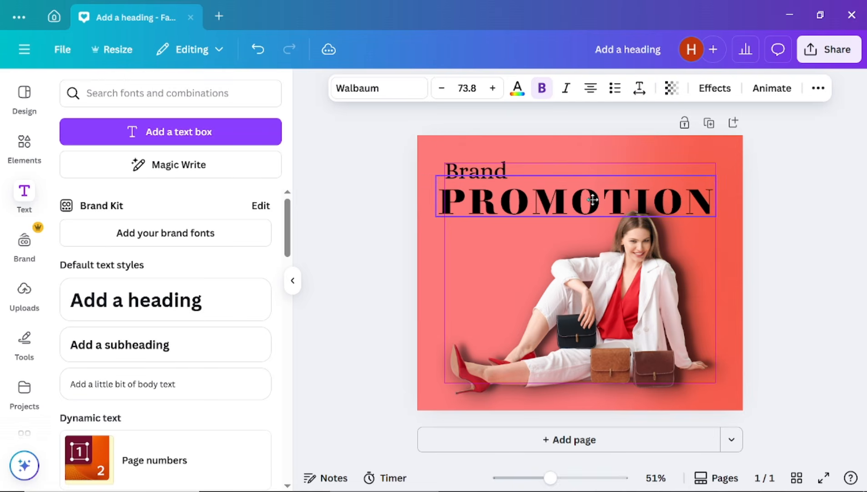
- Give PROMOTION a white shadow: offset 50, direction -69, blur 13, transparency 73
click(714, 91)
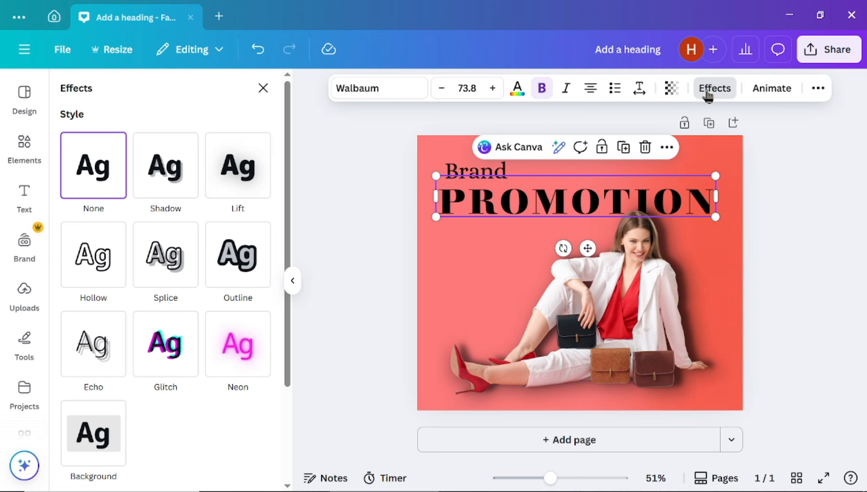
click(167, 164)
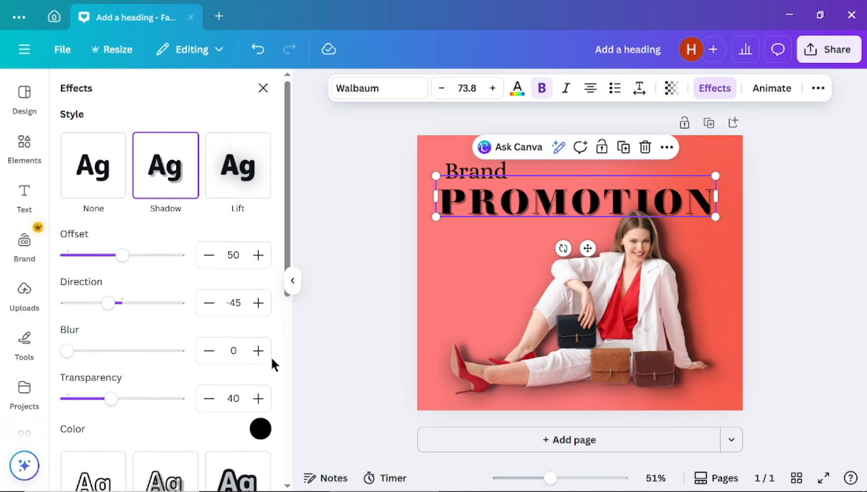
scroll(272, 364, down, 3)
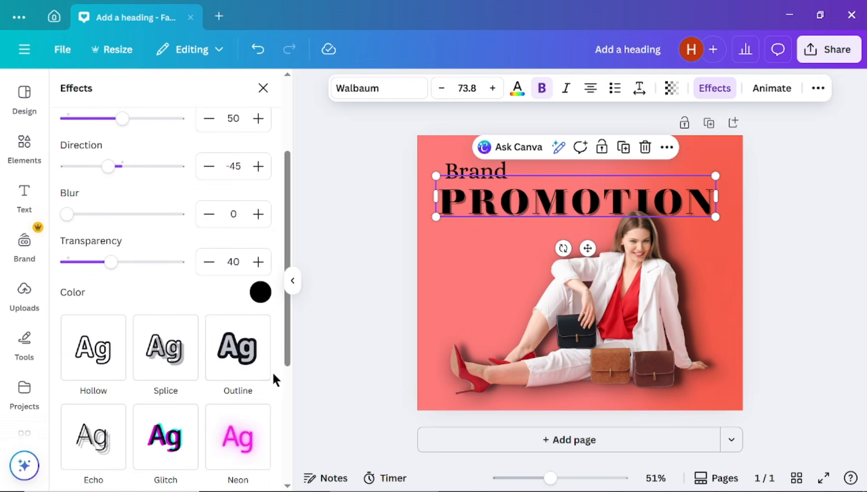
click(262, 293)
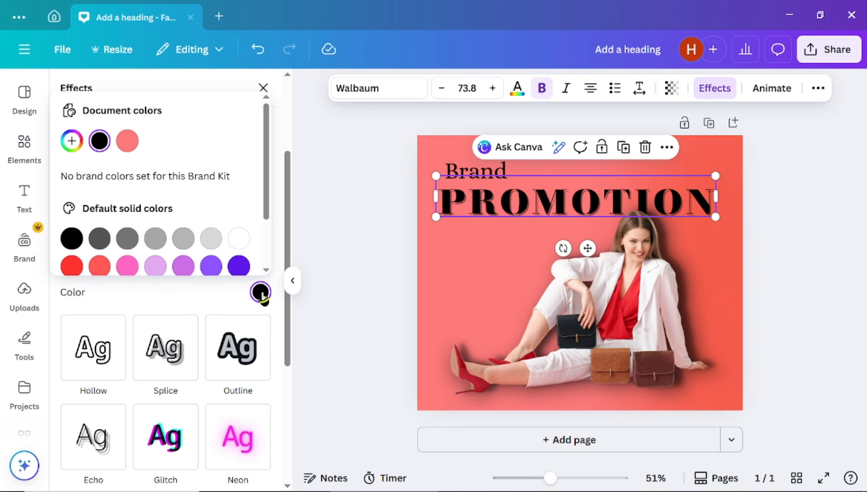
click(238, 239)
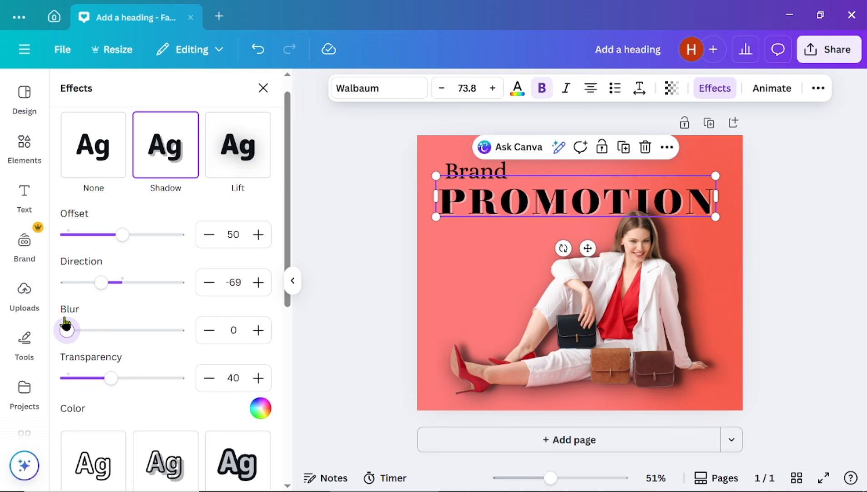
drag(66, 328, 82, 329)
drag(109, 381, 151, 383)
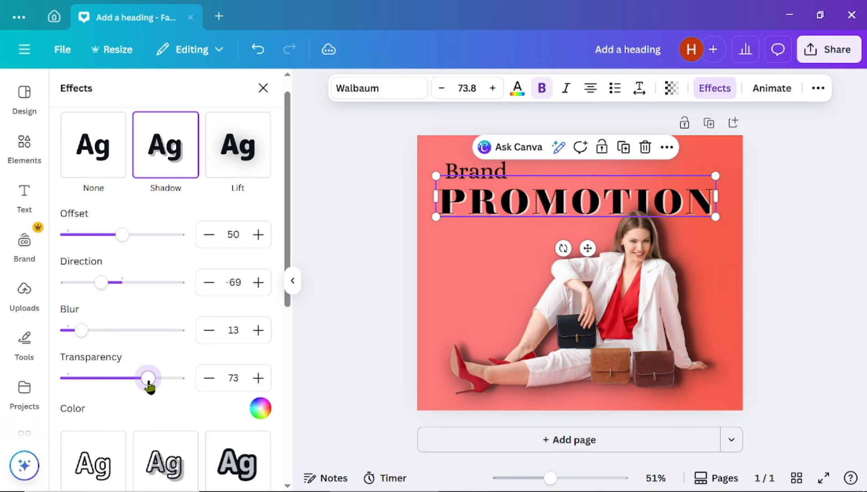
click(769, 293)
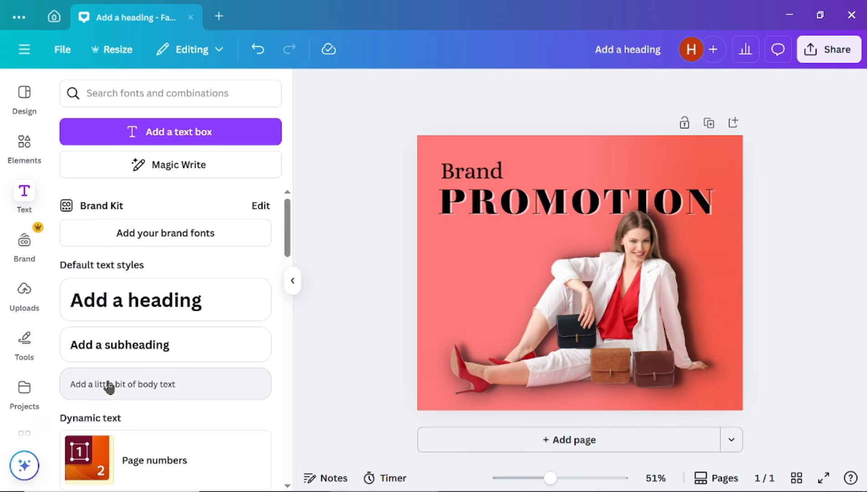
- Add the tagline 'Contact us to make post for your brand' to the left of the woman
click(120, 354)
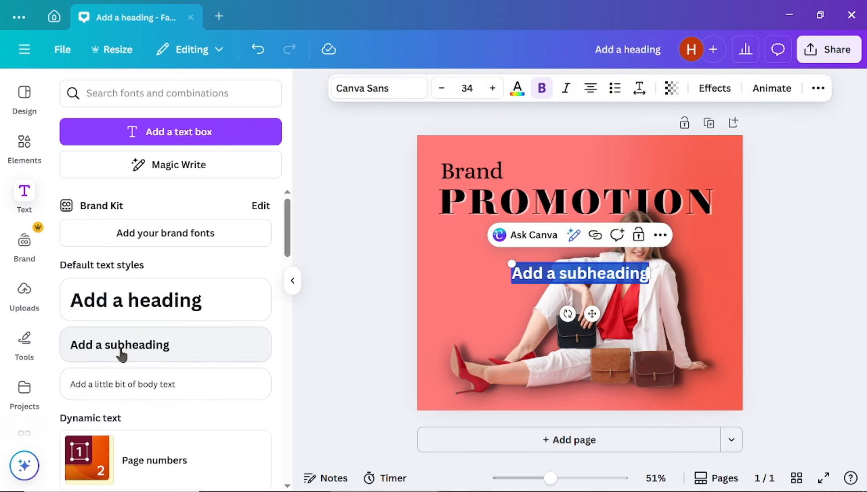
text(Contact us to)
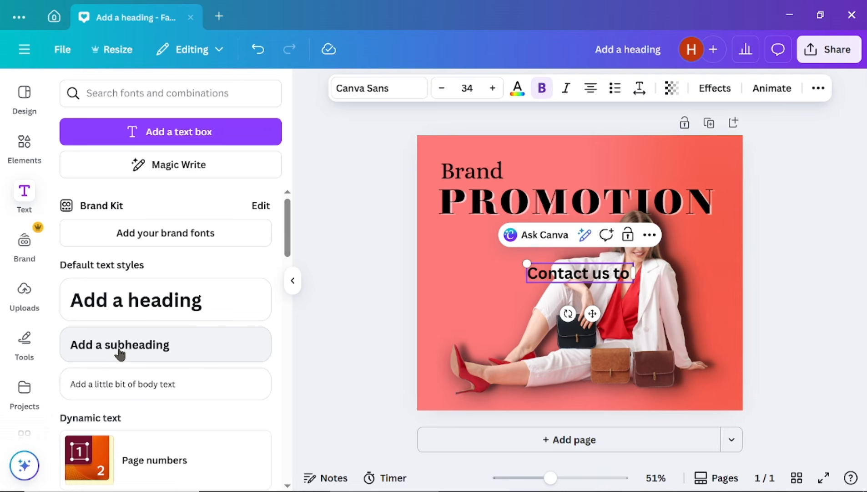
text( make post for y)
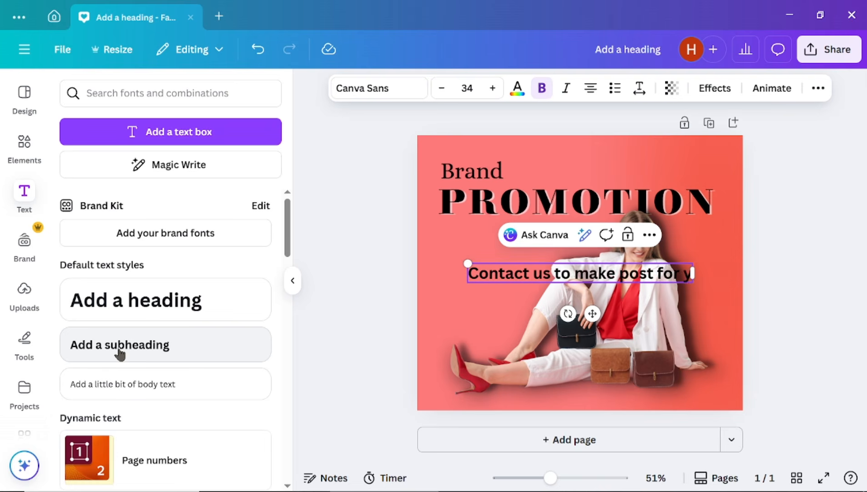
text(our brand)
key(Escape)
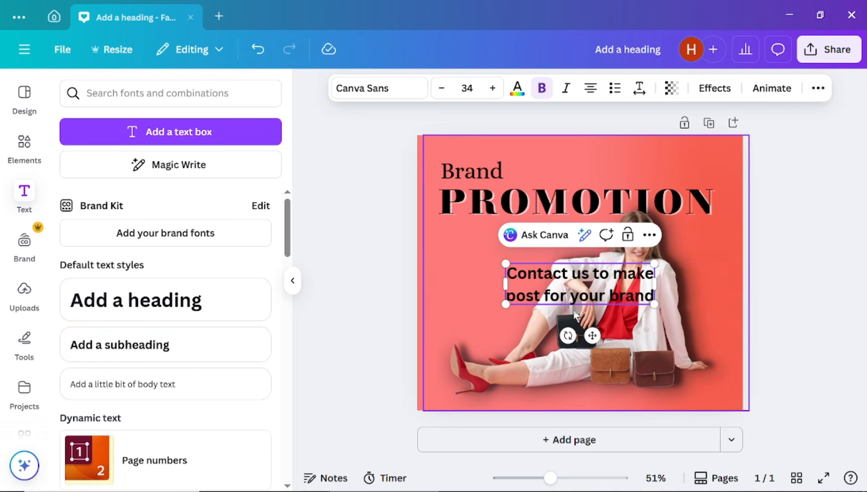
drag(578, 294, 507, 261)
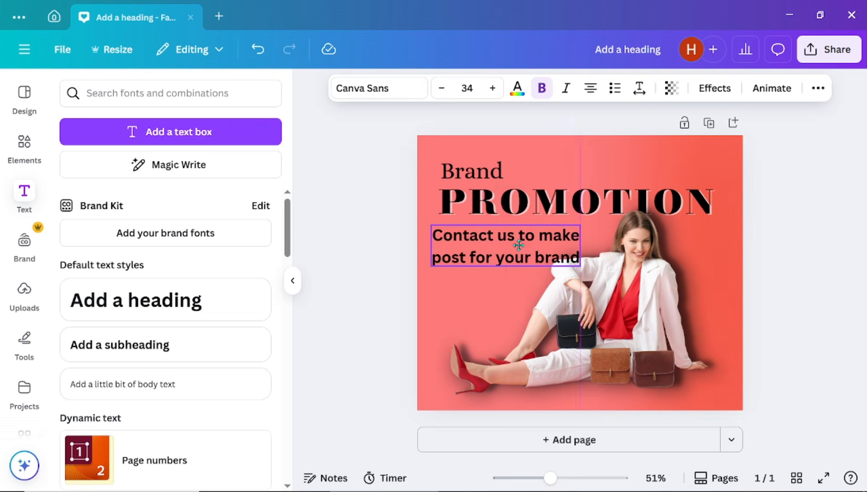
- Style the tagline in non-bold Lora at about size 25 with tighter line spacing
click(115, 404)
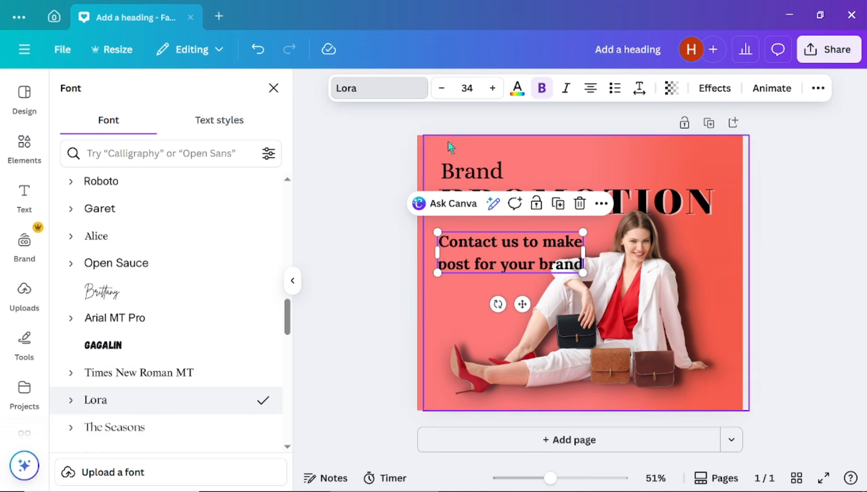
click(542, 88)
drag(583, 272, 531, 258)
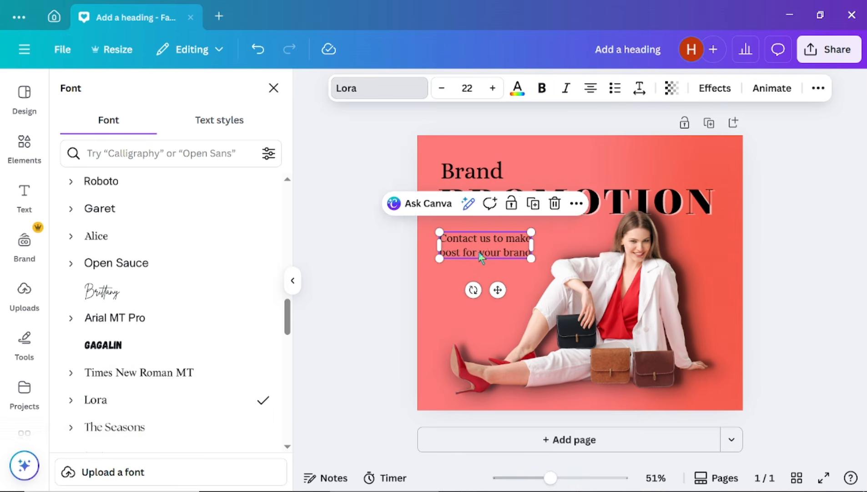
drag(476, 245, 483, 234)
drag(537, 247, 549, 250)
click(639, 88)
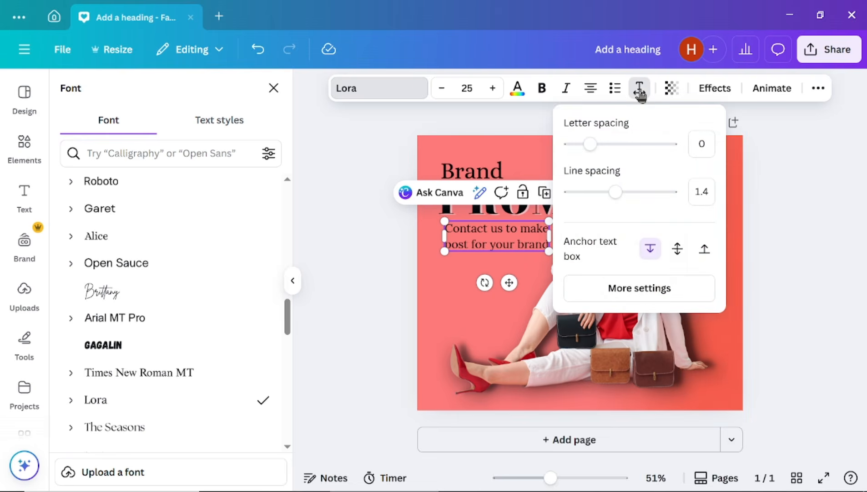
drag(615, 193, 601, 192)
click(794, 271)
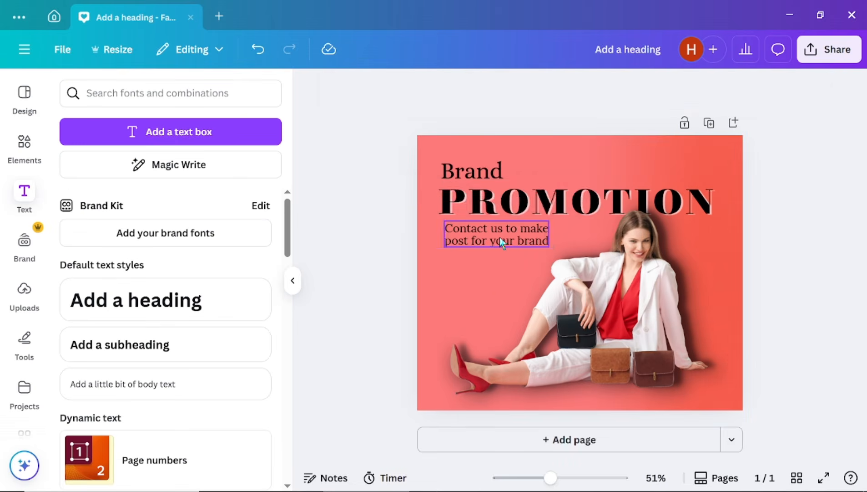
- Duplicate the tagline, paste in the innovation sentence at size 16, and move it to the page bottom
click(499, 238)
click(545, 192)
drag(514, 244, 505, 301)
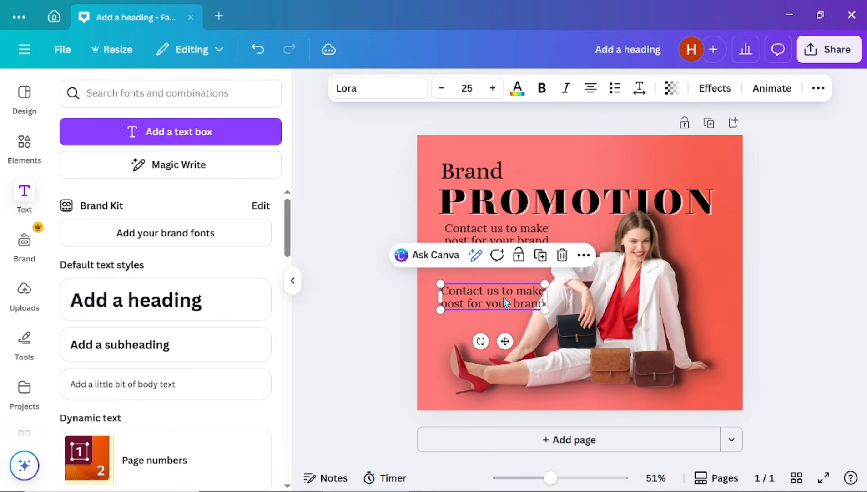
double_click(505, 301)
triple_click(504, 289)
key(BackSpace)
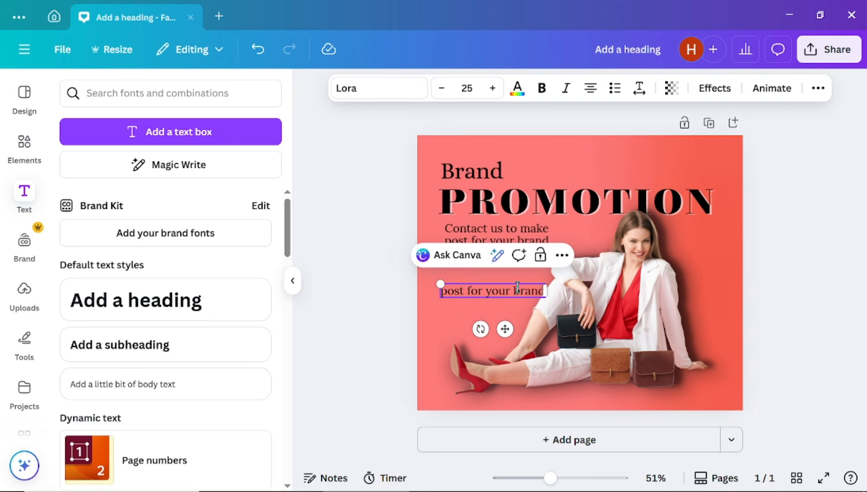
triple_click(522, 291)
text(Level up your brand with a touch of innovation)
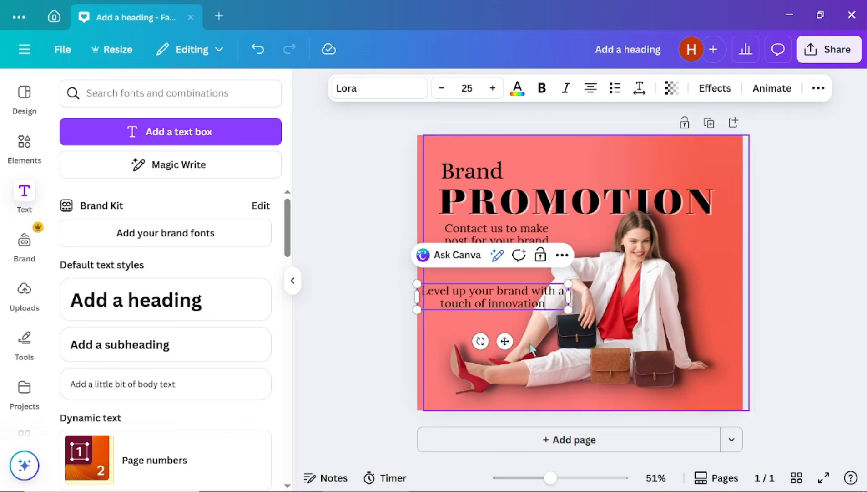
click(442, 88)
click(811, 295)
drag(515, 295, 591, 384)
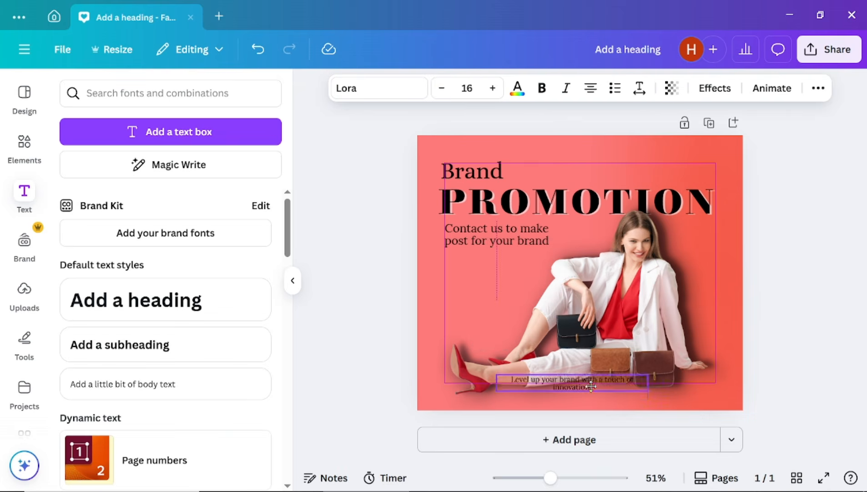
click(176, 94)
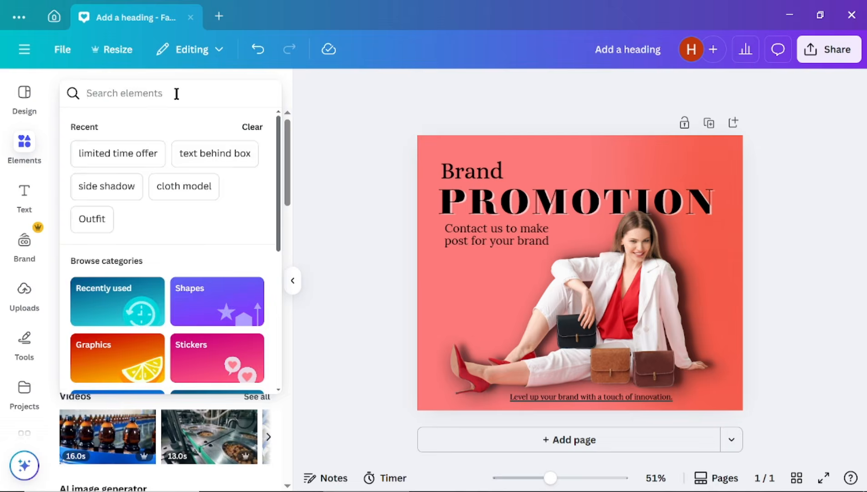
- Search Elements graphics for 'limited time offer' and add the 50% OFF badge
text(limited time offer)
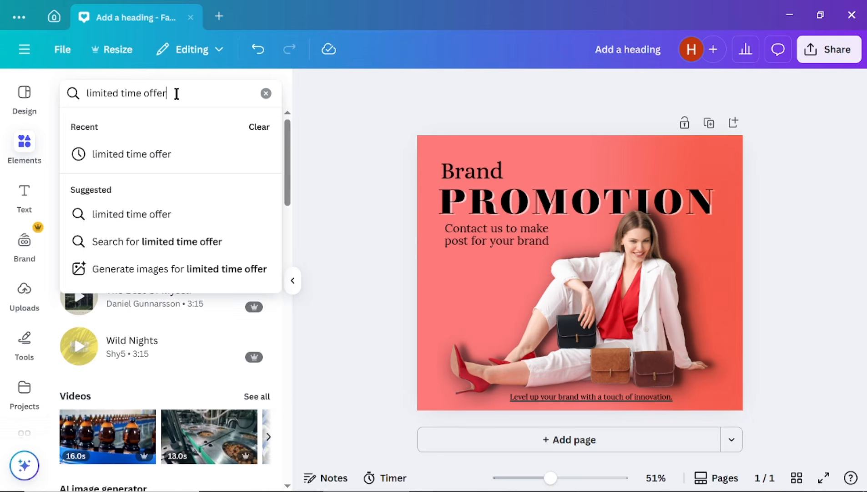
click(155, 155)
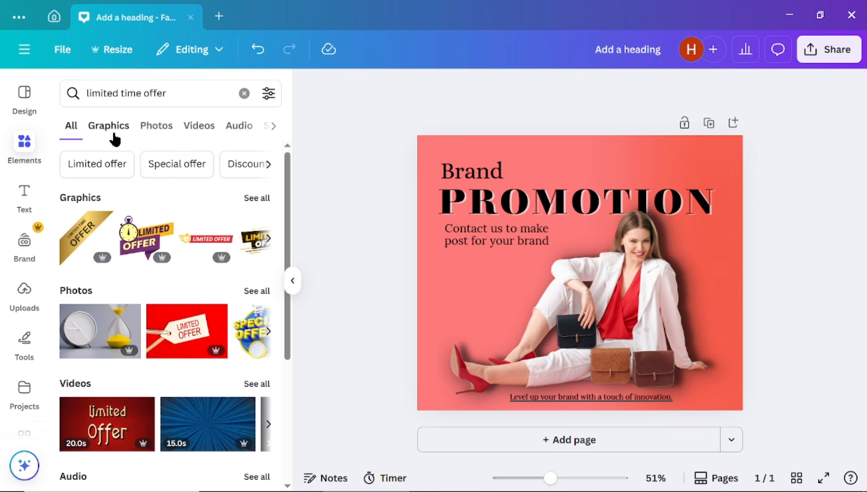
click(109, 128)
scroll(206, 396, down, 5)
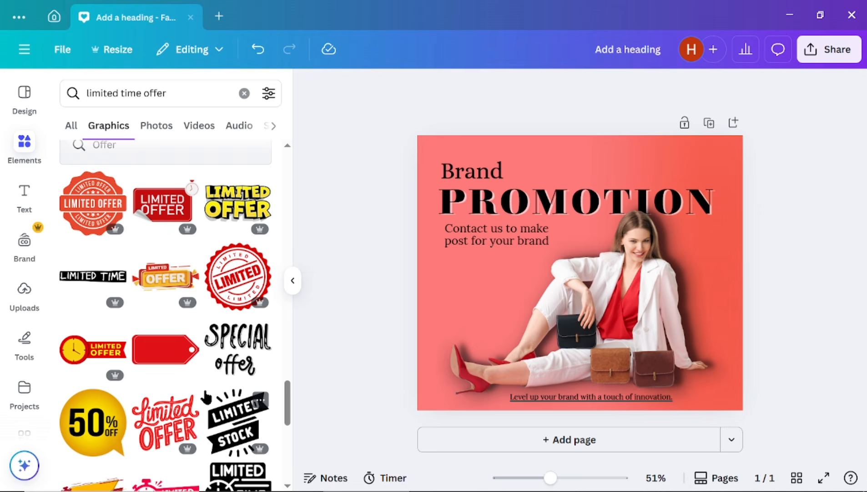
click(97, 428)
- Shrink the 50% OFF badge and place it under the tagline beside the woman
drag(687, 383, 537, 228)
drag(516, 193, 489, 307)
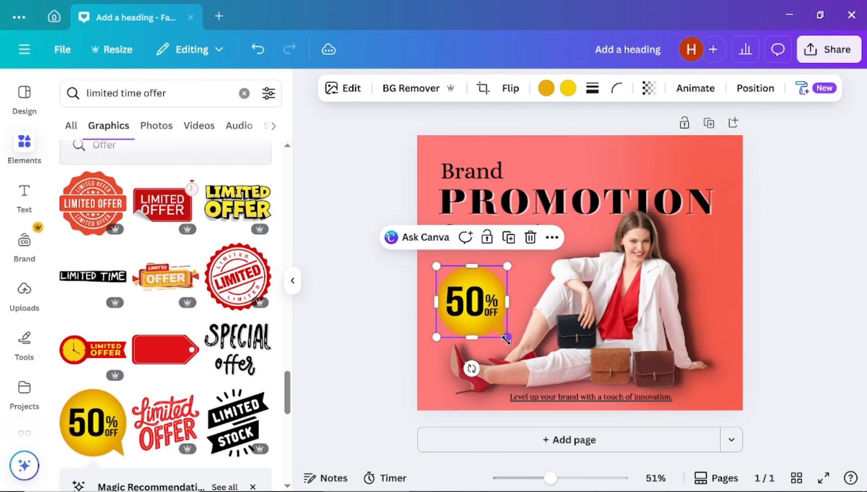
drag(507, 339, 466, 300)
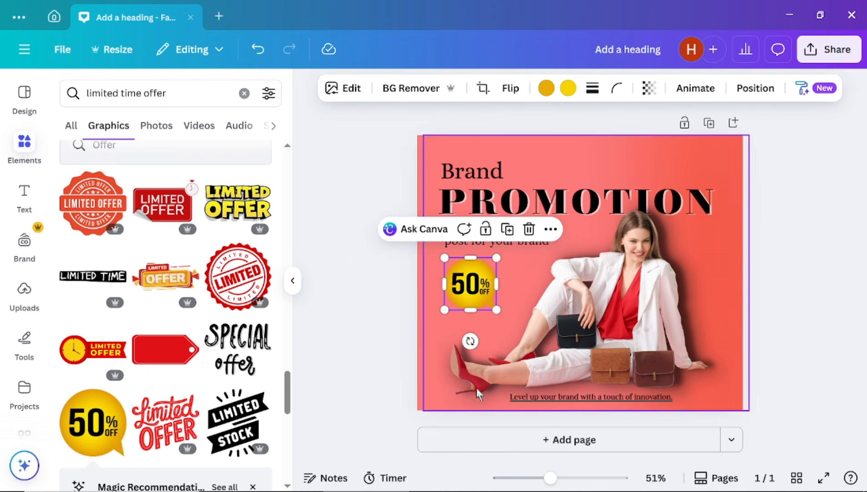
click(349, 88)
scroll(95, 337, down, 5)
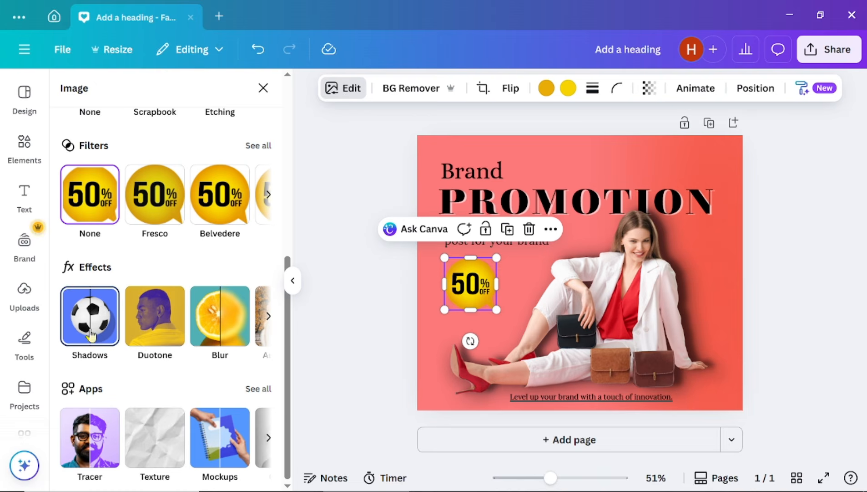
- Apply a Drop shadow to the badge: blur 39, angle 72, distance 100, intensity 69
click(91, 329)
click(185, 253)
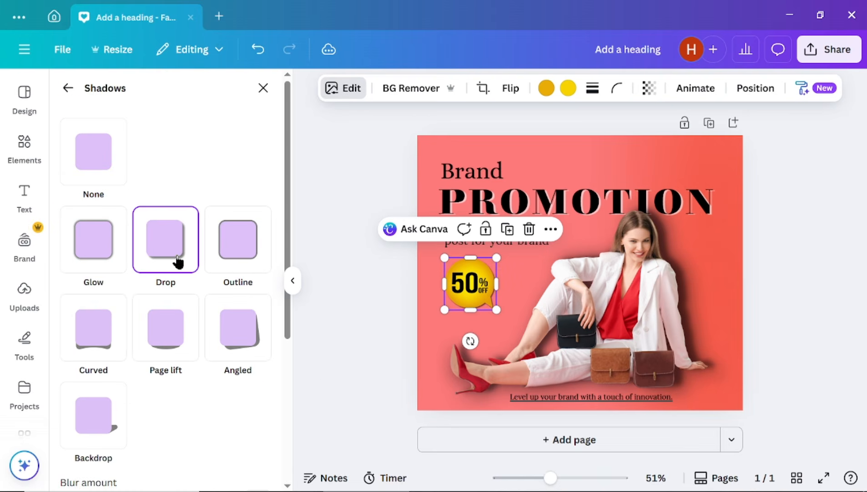
scroll(221, 392, down, 3)
drag(111, 369, 130, 368)
drag(163, 421, 184, 412)
scroll(140, 453, down, 2)
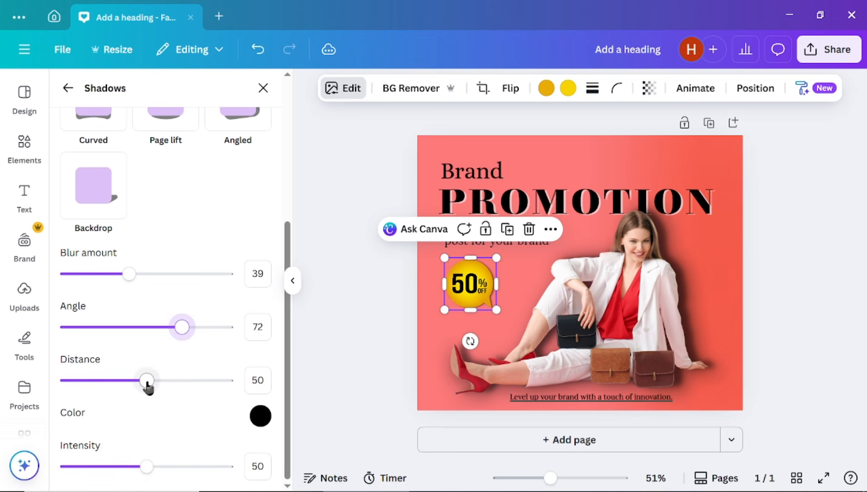
drag(146, 383, 241, 388)
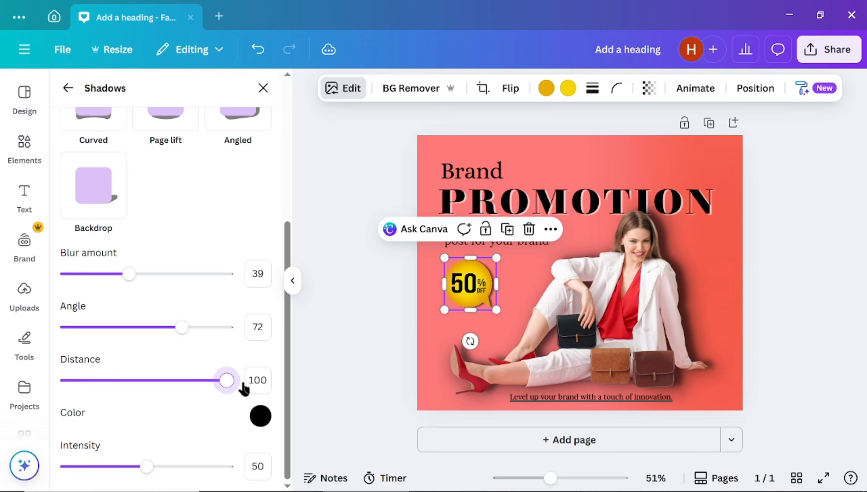
click(177, 466)
click(363, 363)
click(353, 360)
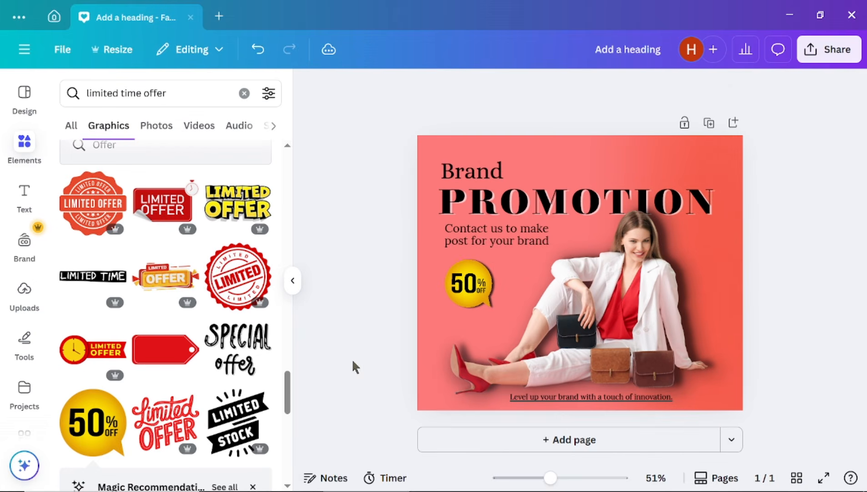